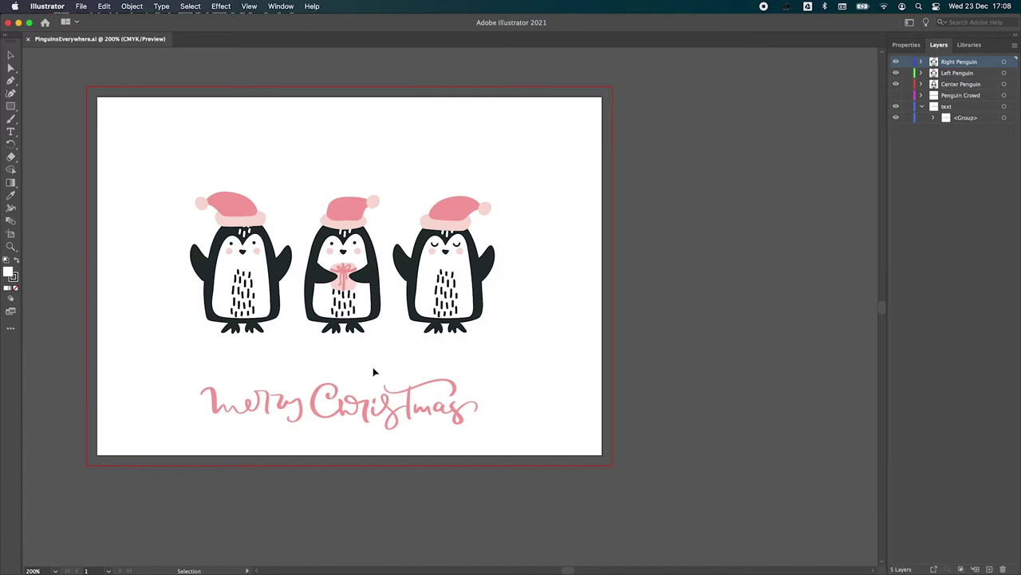
- Hide and show again the Right Penguin, Left Penguin, Center Penguin and text layers one by one to check their contents
left_click_drag(308, 338, 412, 349)
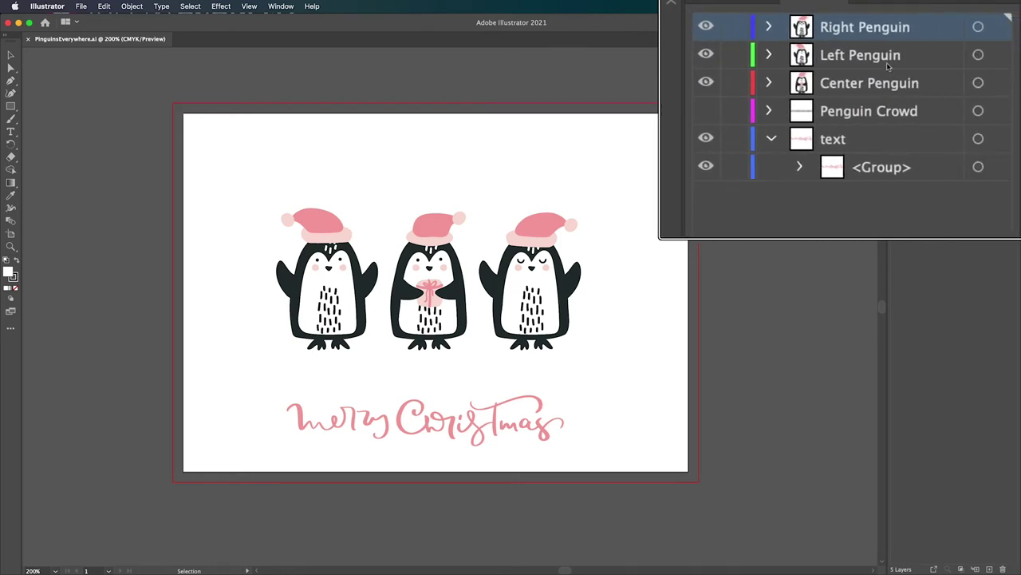
left_click(706, 27)
left_click(706, 27)
left_click(705, 56)
left_click(706, 55)
left_click(706, 83)
left_click(705, 83)
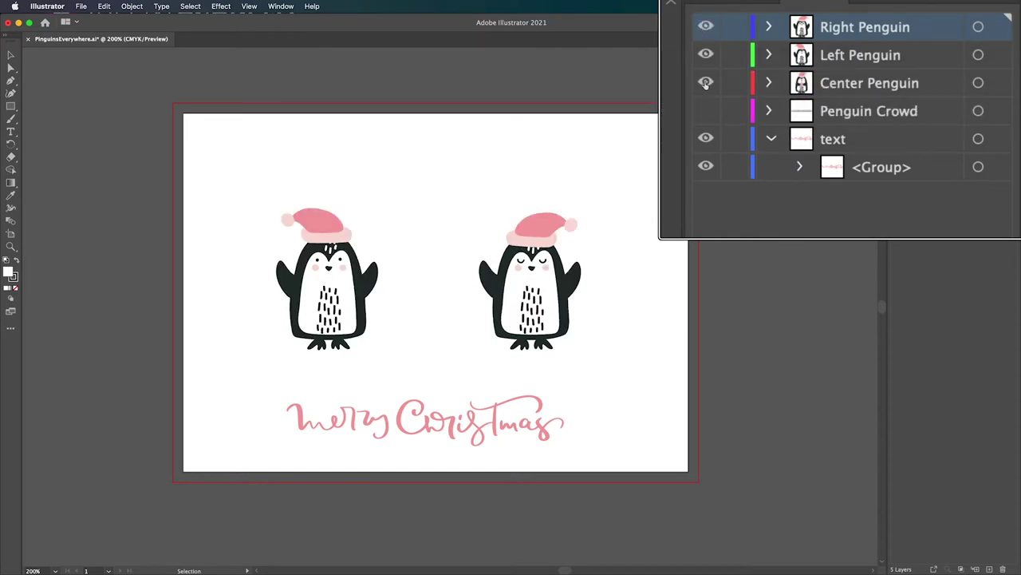
left_click(707, 140)
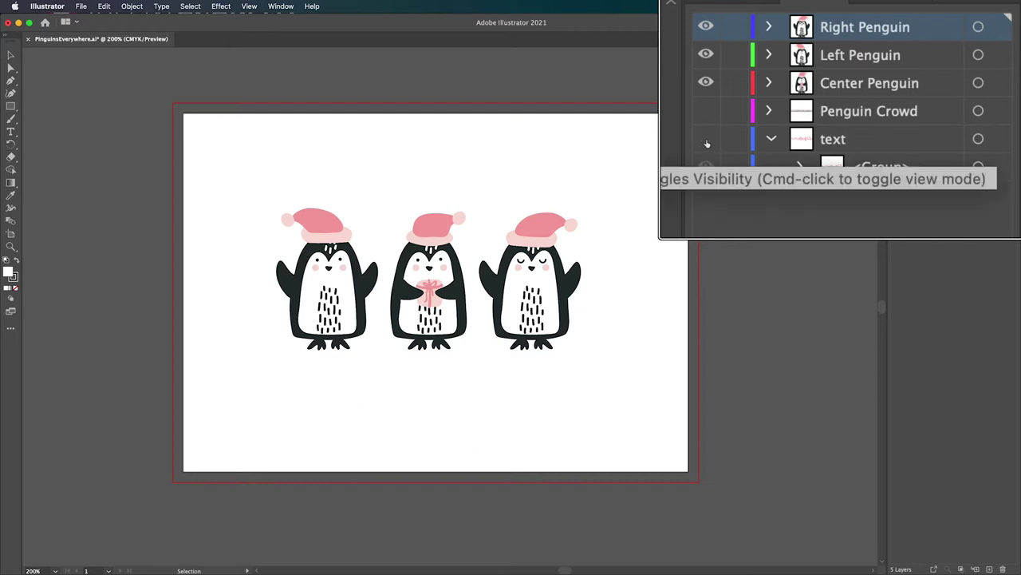
left_click(707, 139)
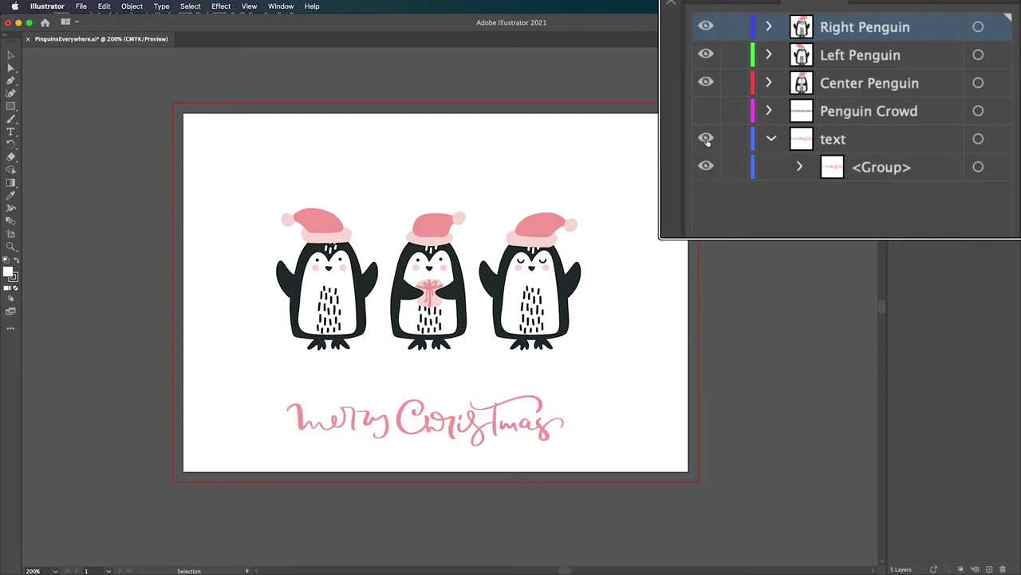
left_click_drag(679, 123, 822, 152)
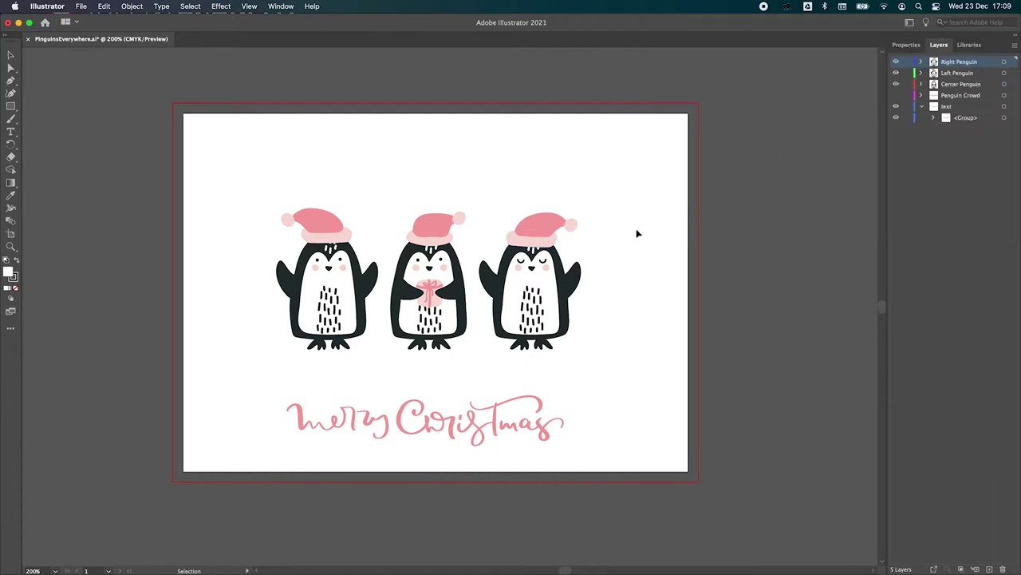
- Save and close the penguin artwork and switch to InDesign
key("a")
key("super+s")
key("super+w")
key("super+Tab")
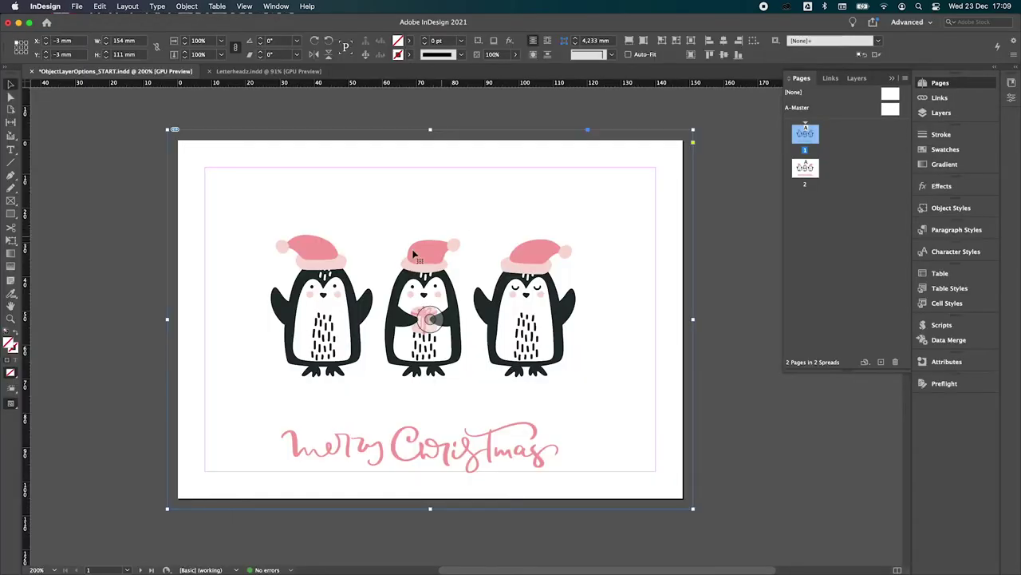
- Open the Object Layer Options of the placed penguin image on page 1 and enable the preview
left_click(723, 296)
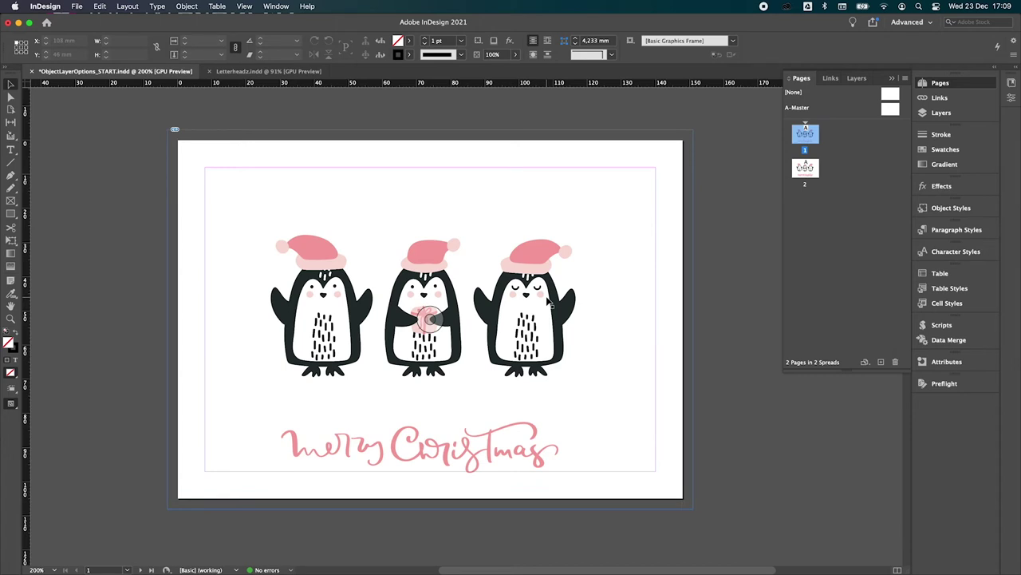
left_click(528, 317)
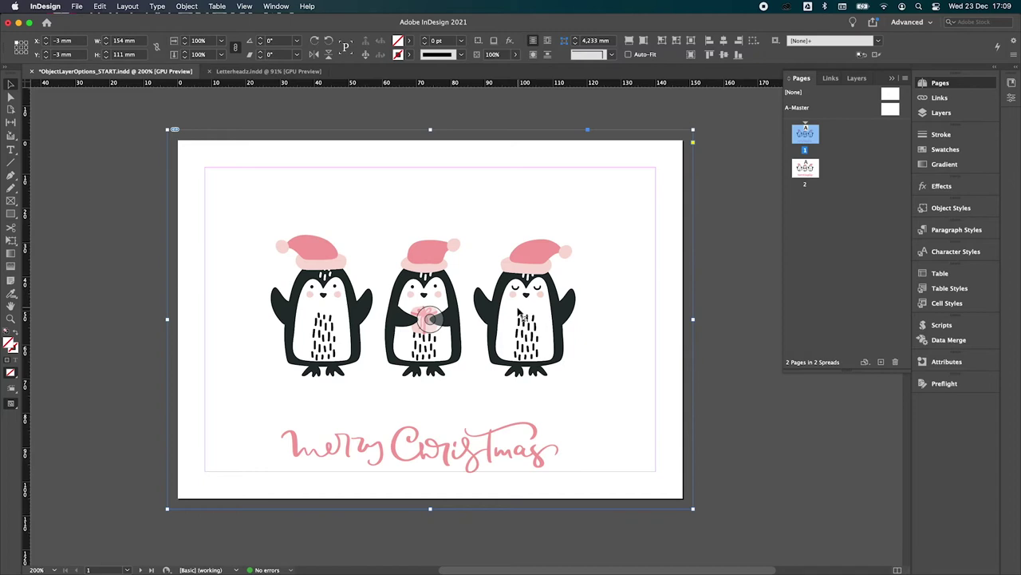
right_click(519, 312)
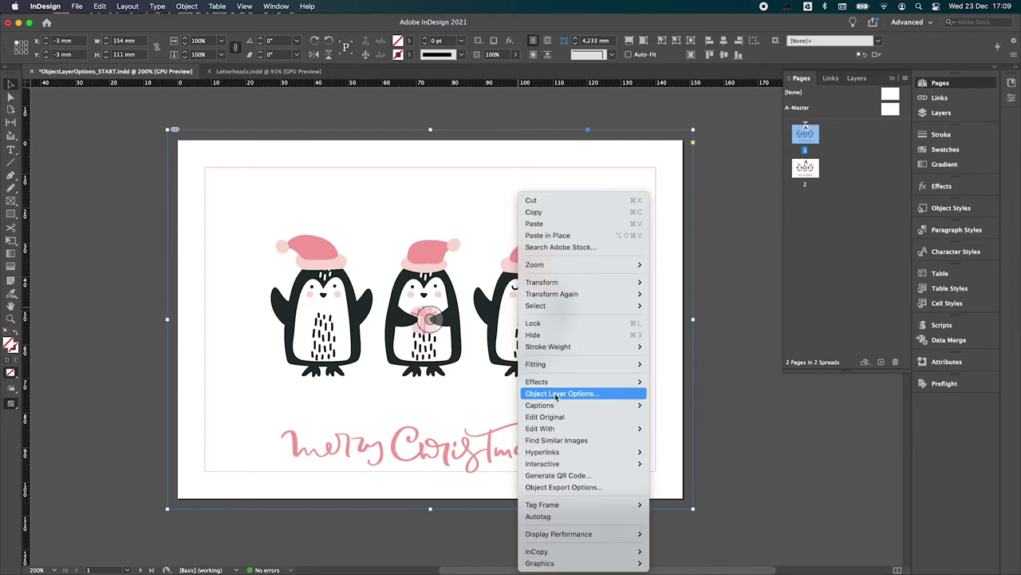
left_click(244, 322)
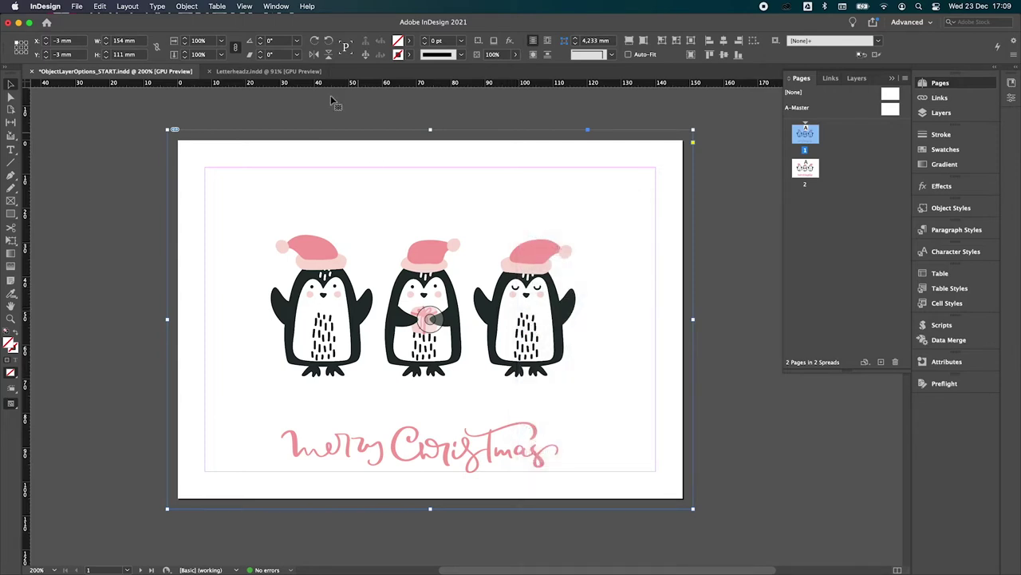
left_click(191, 10)
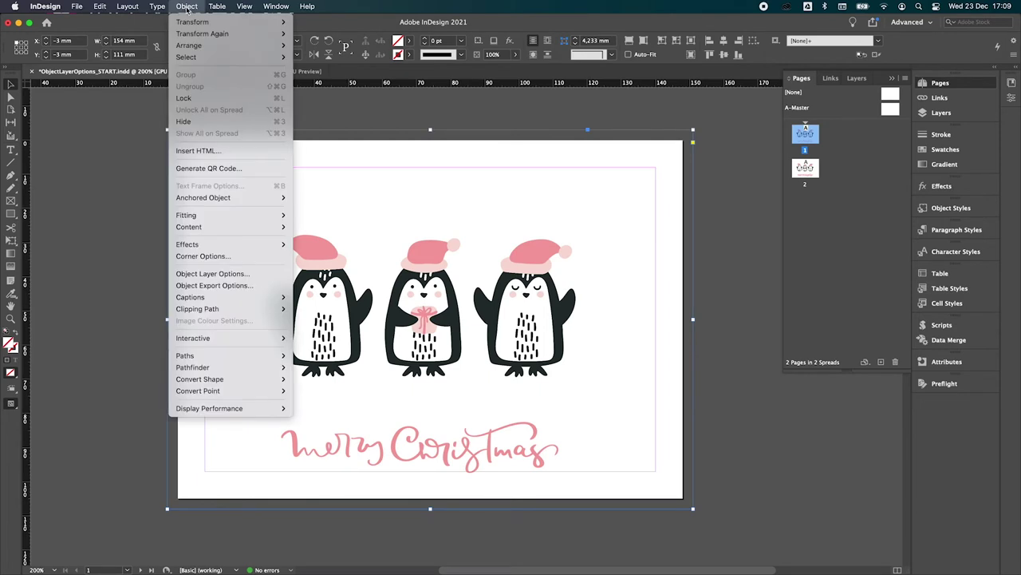
left_click(218, 276)
left_click_drag(508, 218, 642, 213)
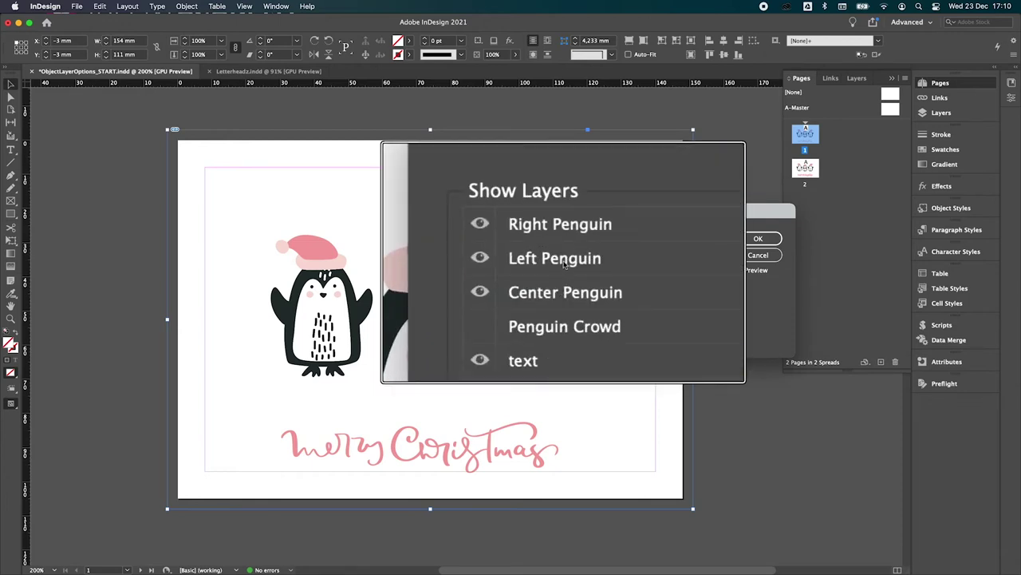
left_click(738, 269)
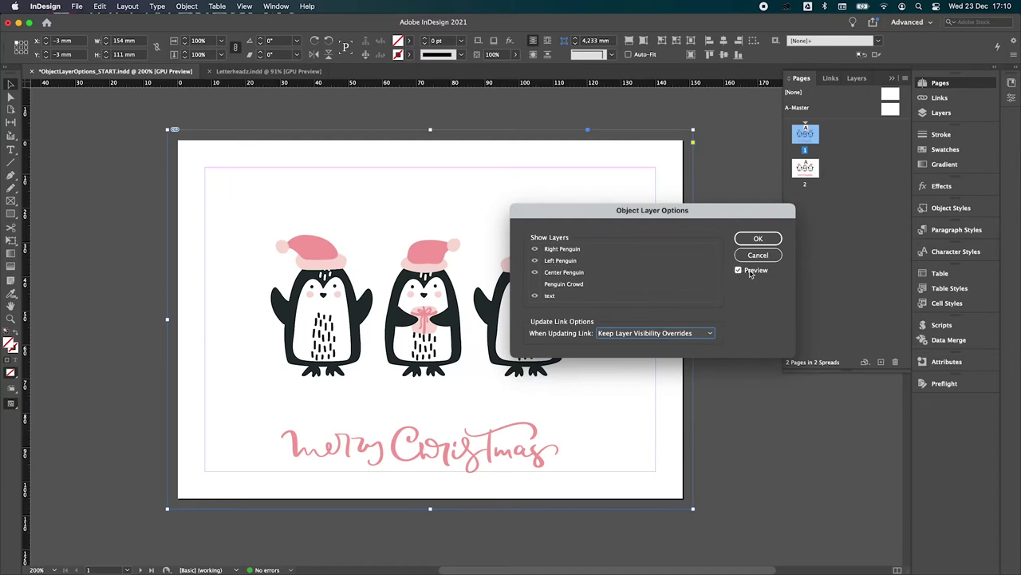
- Hide and show again the Center Penguin and Left Penguin layers of the placed image to preview the effect
left_click(535, 272)
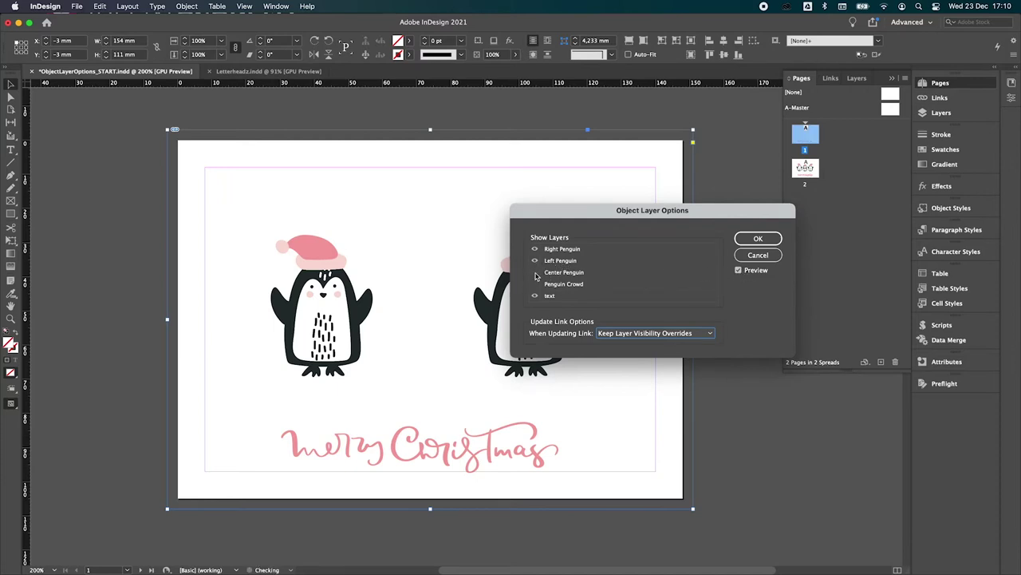
left_click(535, 272)
left_click(535, 261)
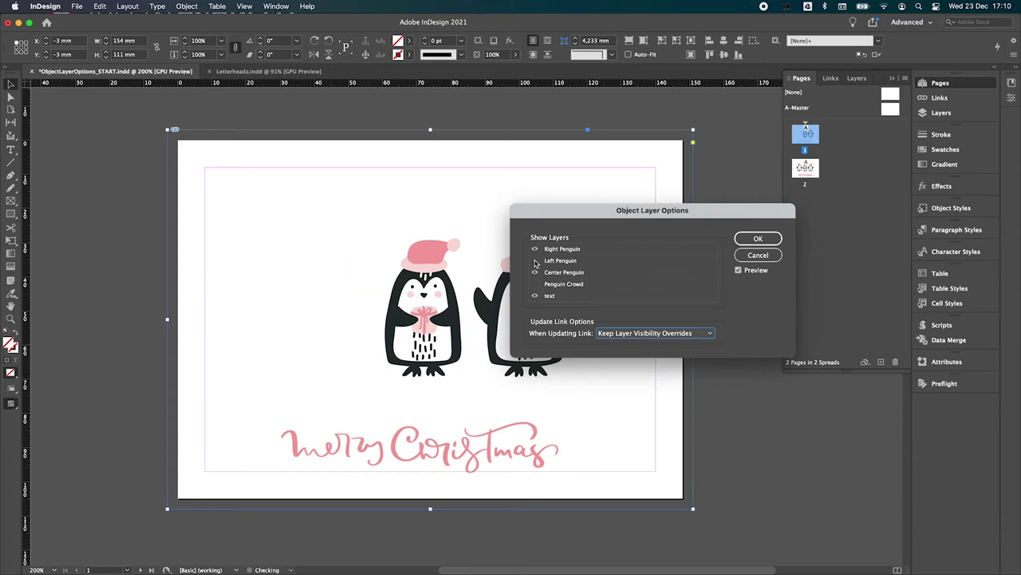
left_click(535, 261)
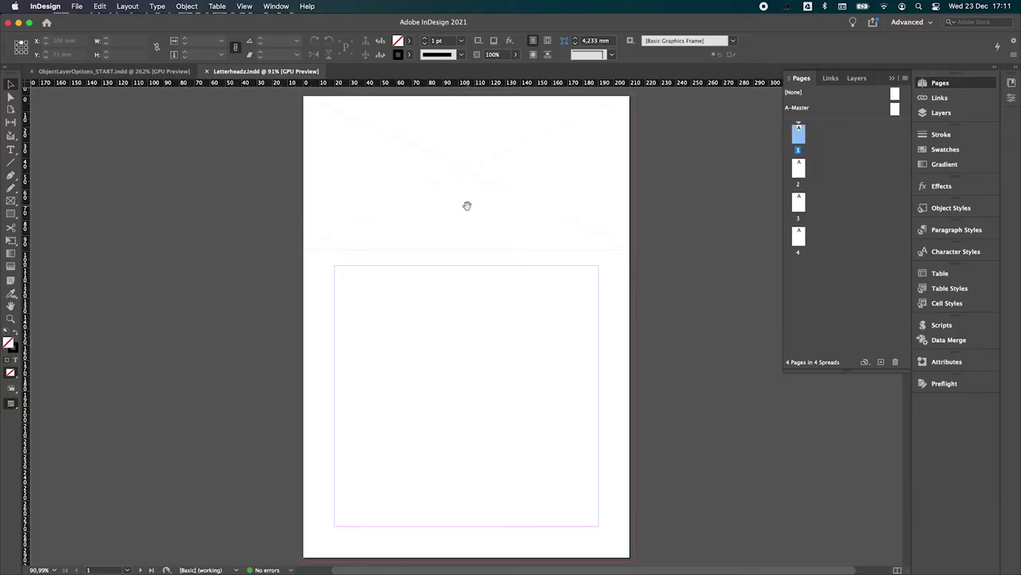
- Place Mailing_HeroVisual.psd in the Letterheadz document with its image import options shown
key("super+1")
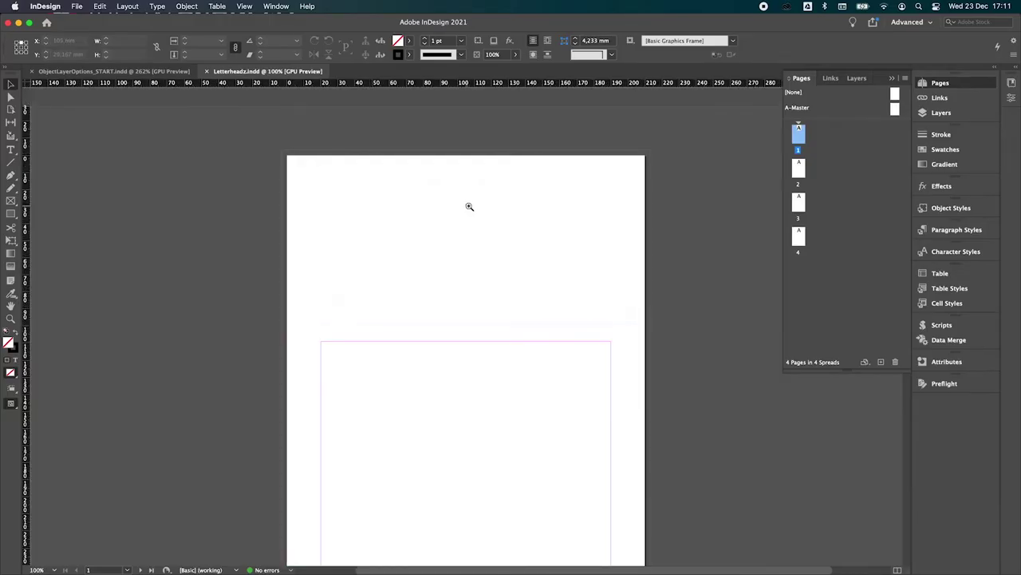
left_click_drag(494, 242, 467, 249)
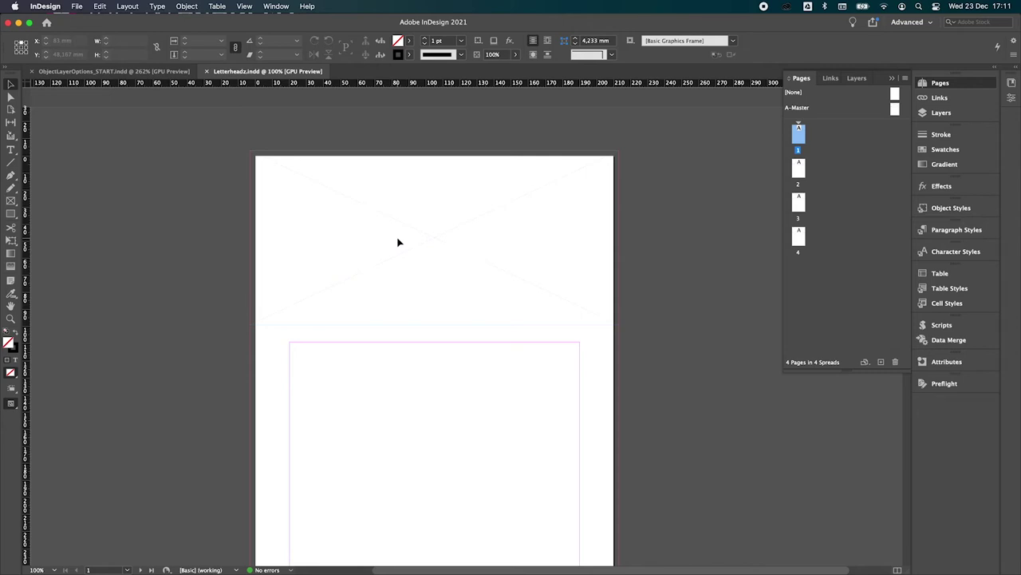
key("super+d")
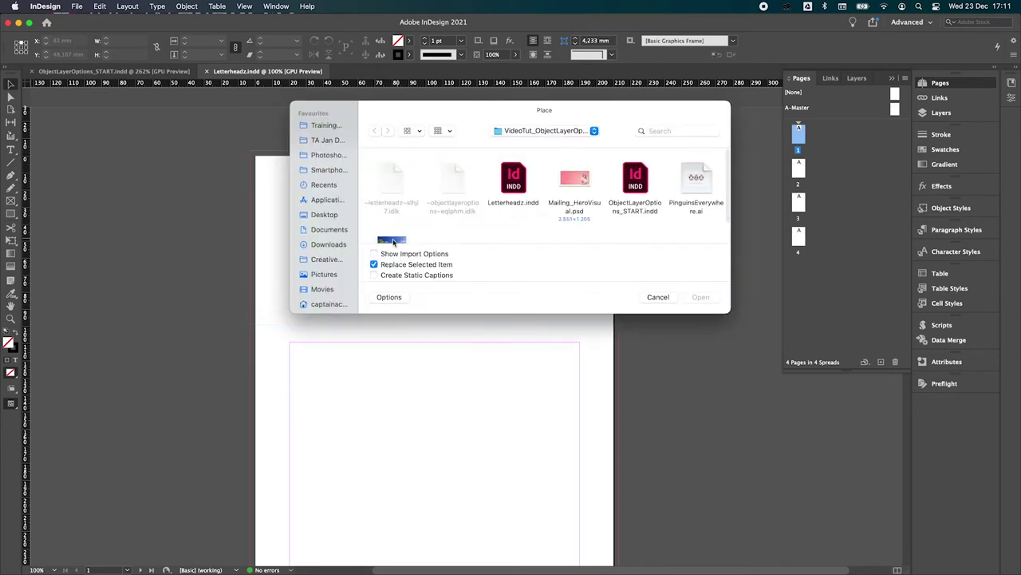
left_click(580, 184)
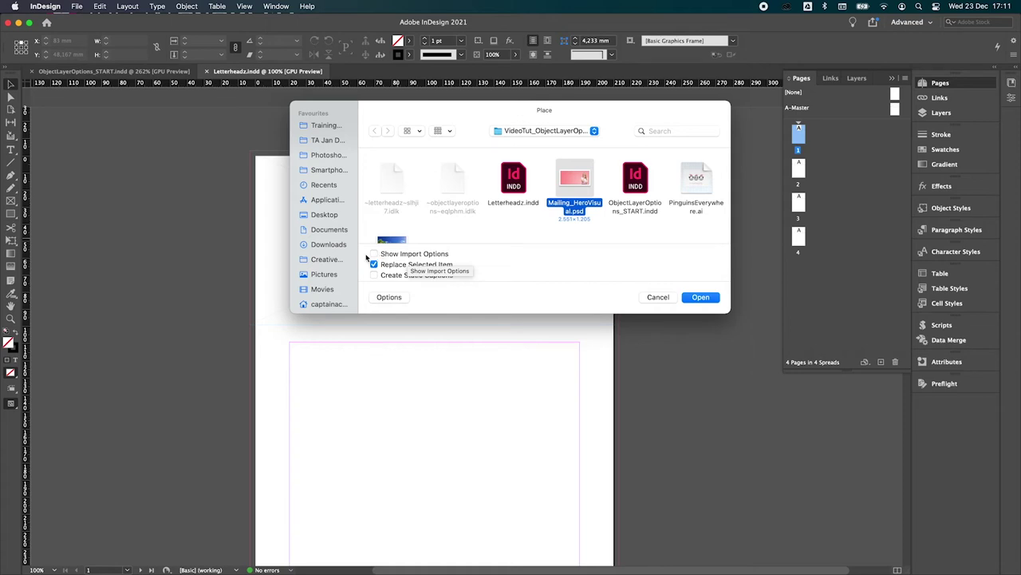
left_click(701, 297, "shift")
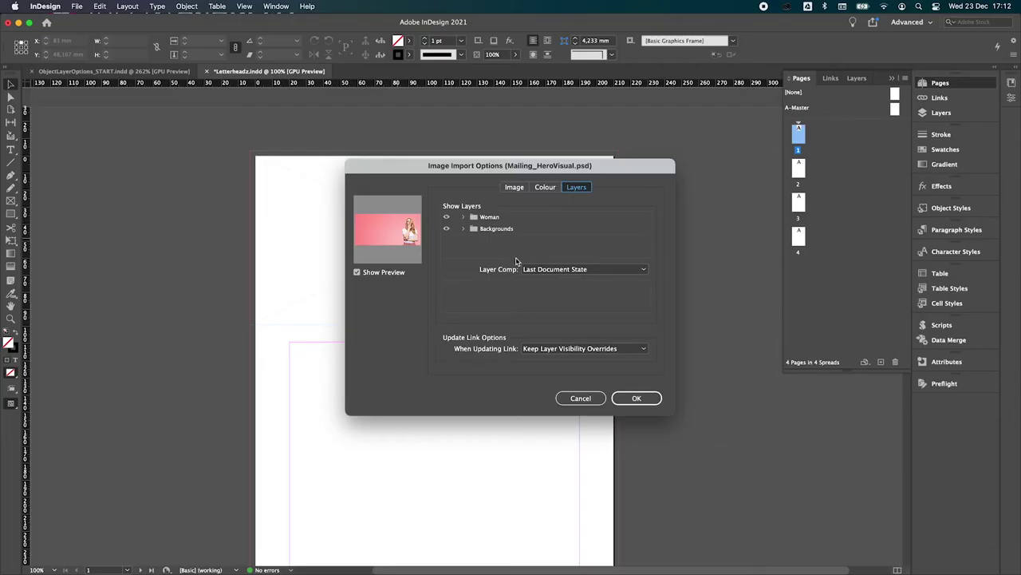
left_click_drag(449, 166, 419, 163)
- Examine the layers inside the Woman and Backgrounds groups of the image being imported
left_click(437, 209)
left_click(437, 209)
left_click(438, 220)
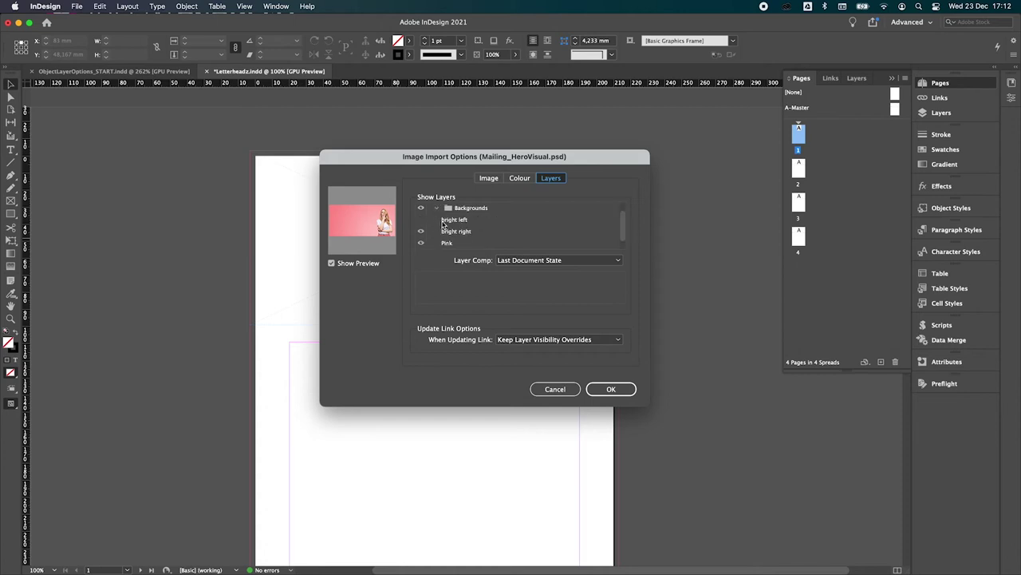
scroll(480, 236, "up", 1)
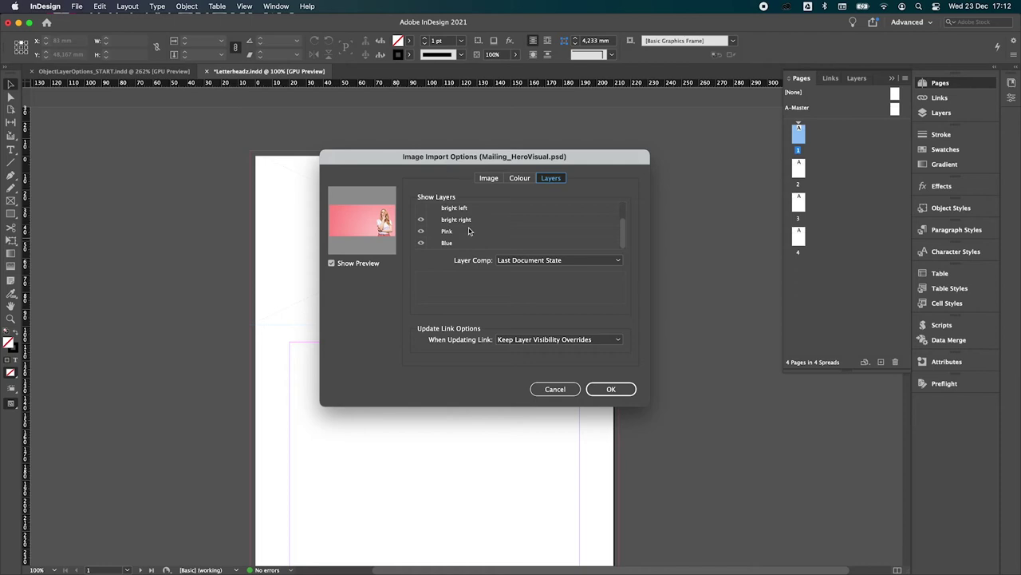
left_click(438, 221)
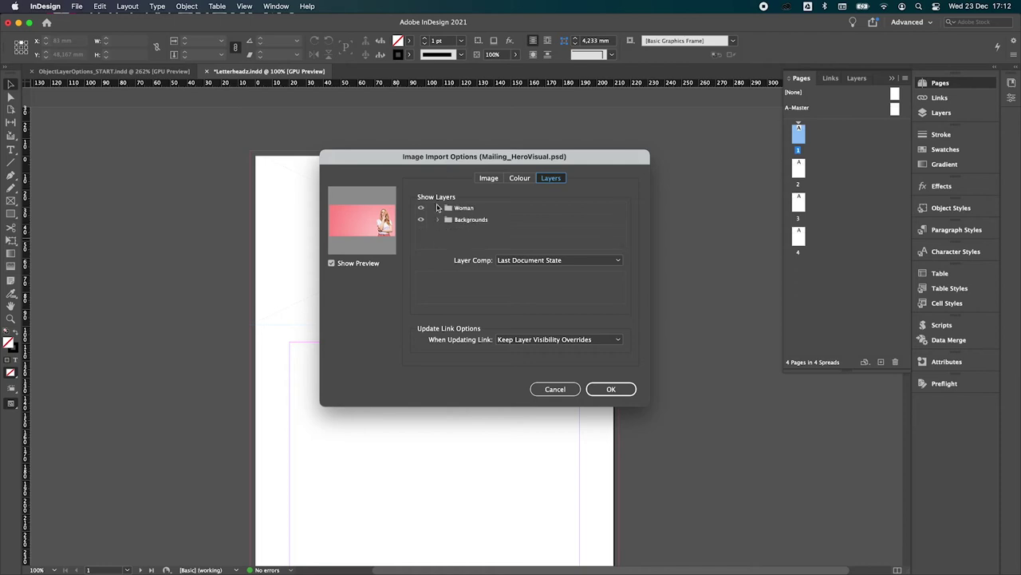
- Try Woman02 instead of woman03 in the Woman layer group, and restore woman03
left_click(436, 208)
left_click(420, 220)
left_click(422, 231)
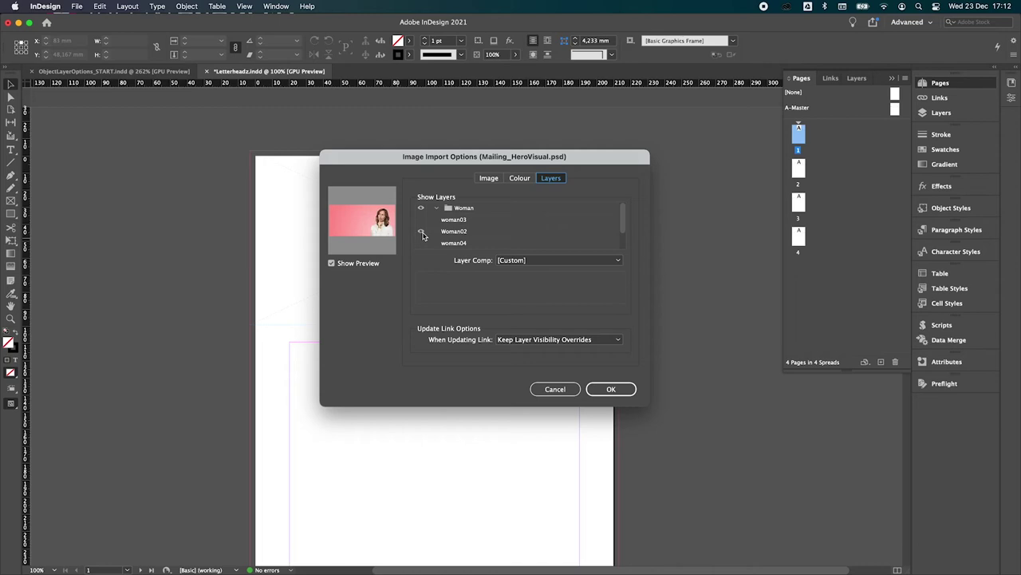
left_click(422, 232)
left_click(420, 219)
- Accept the import options and place the hero image in the empty header frame on page 1
left_click(608, 389)
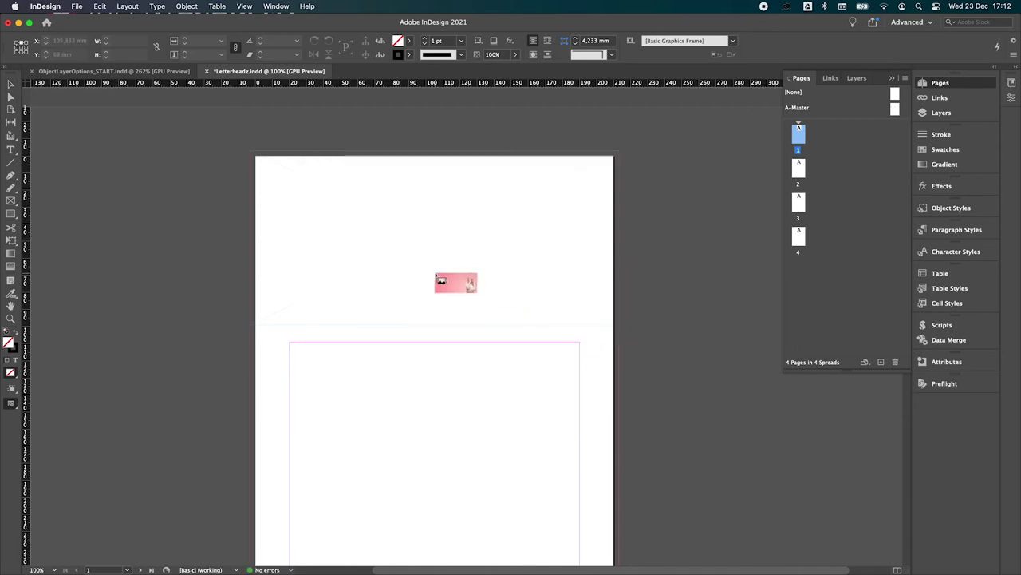
left_click(371, 228)
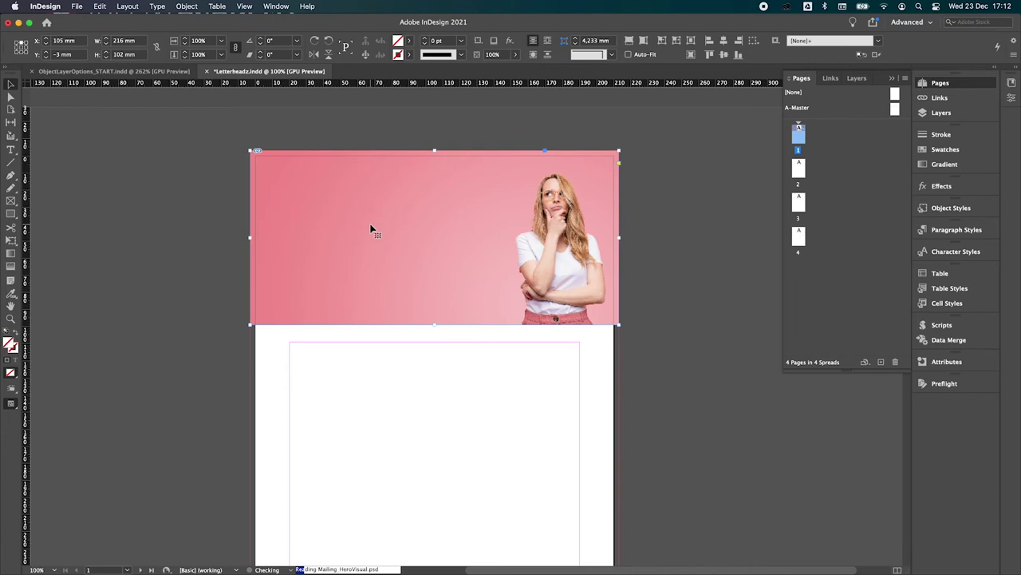
left_click(642, 261)
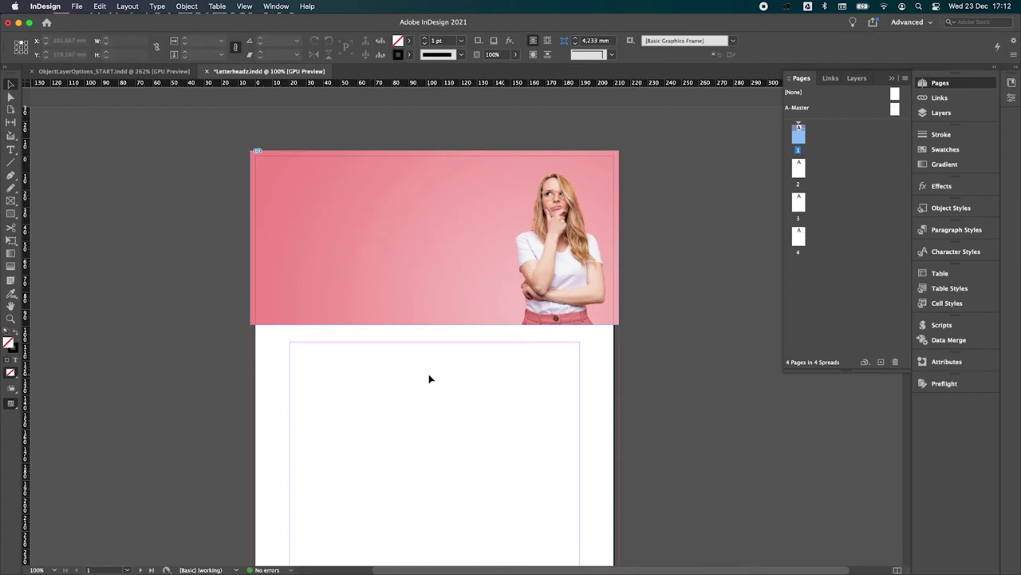
scroll(429, 378, "down", 2)
scroll(429, 378, "up", 1)
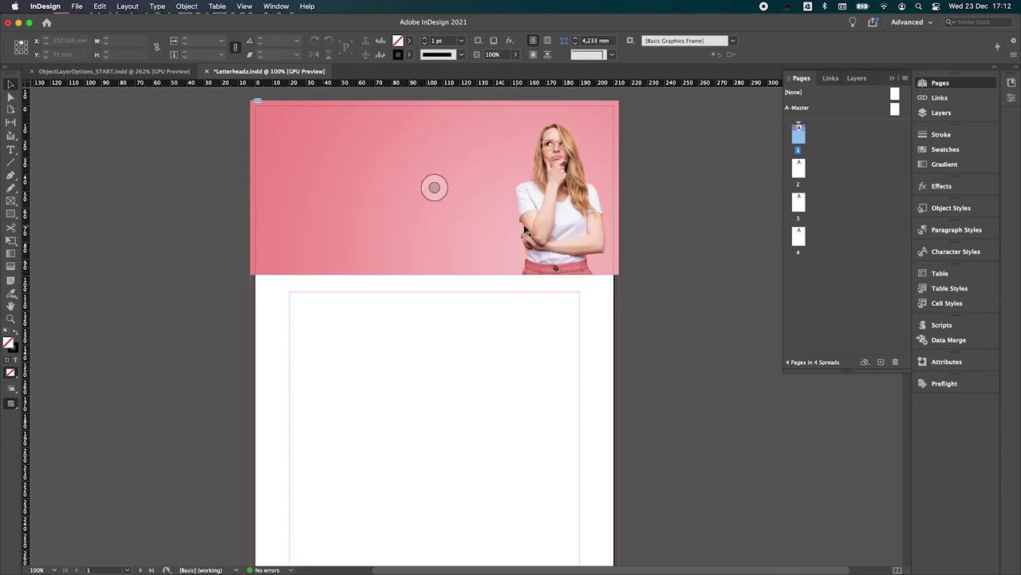
- Place Mailing_HeroVisual.psd in the header frame on page 2 without showing import options
double_click(799, 168)
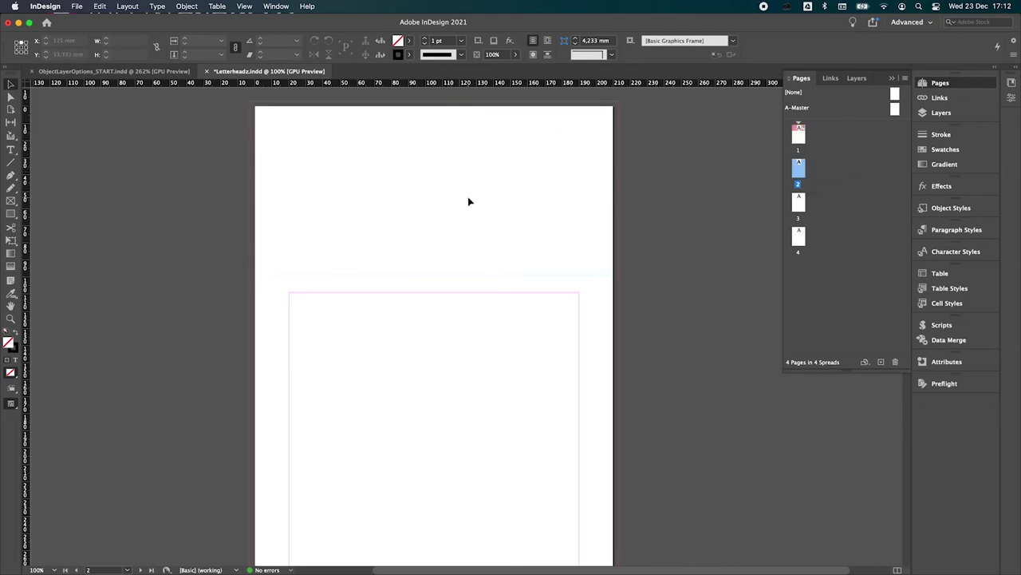
key("super+d")
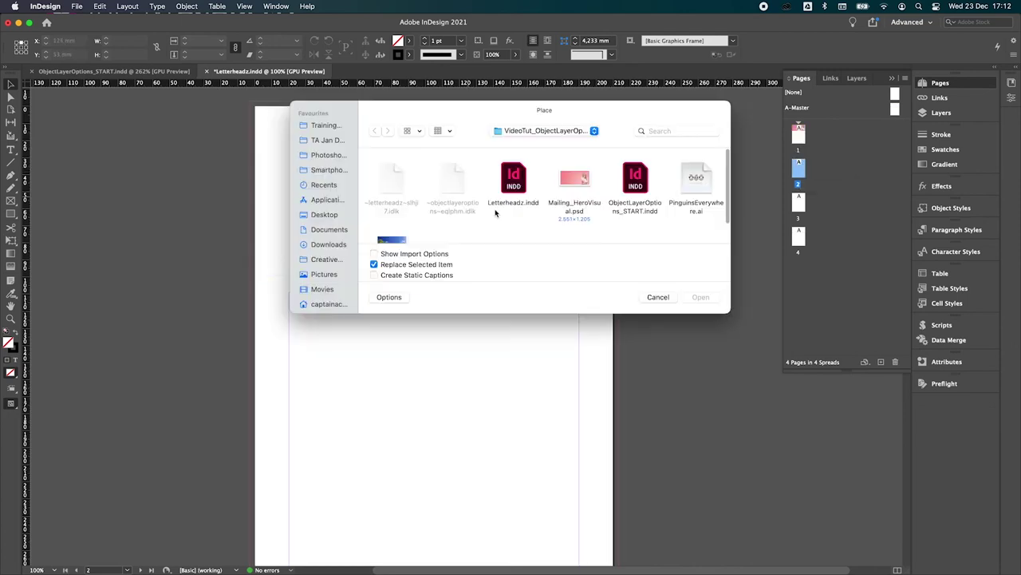
left_click(574, 179)
left_click(709, 297)
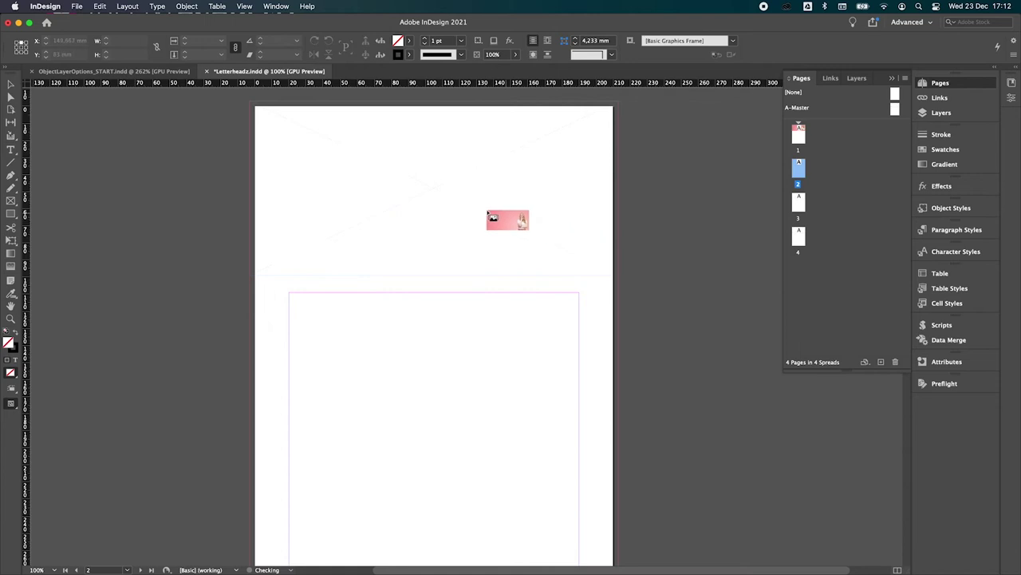
left_click(499, 223)
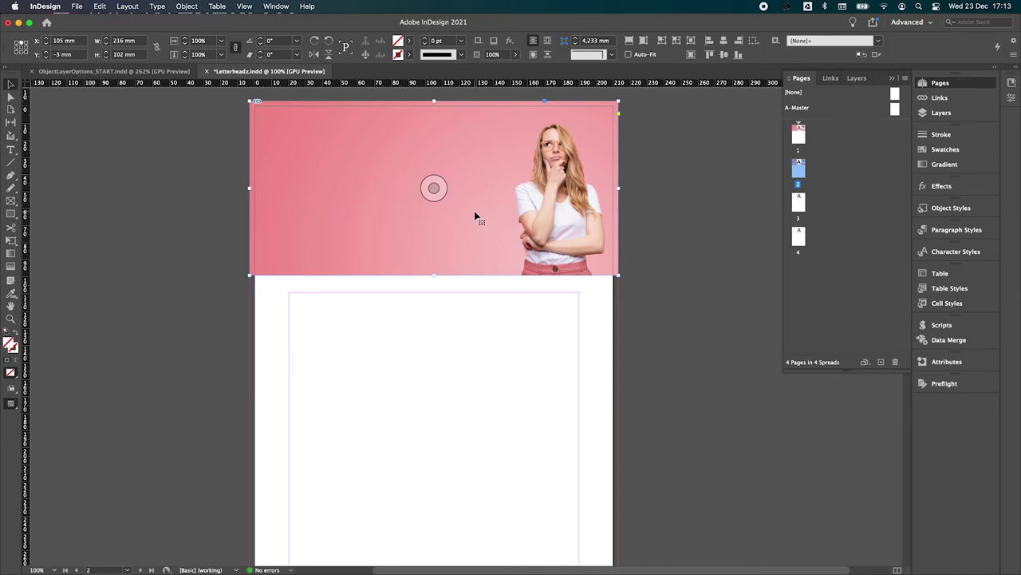
- In Object Layer Options for page 2's header image, show Woman02 instead of woman03 with the preview on, and accept the change
right_click(475, 216)
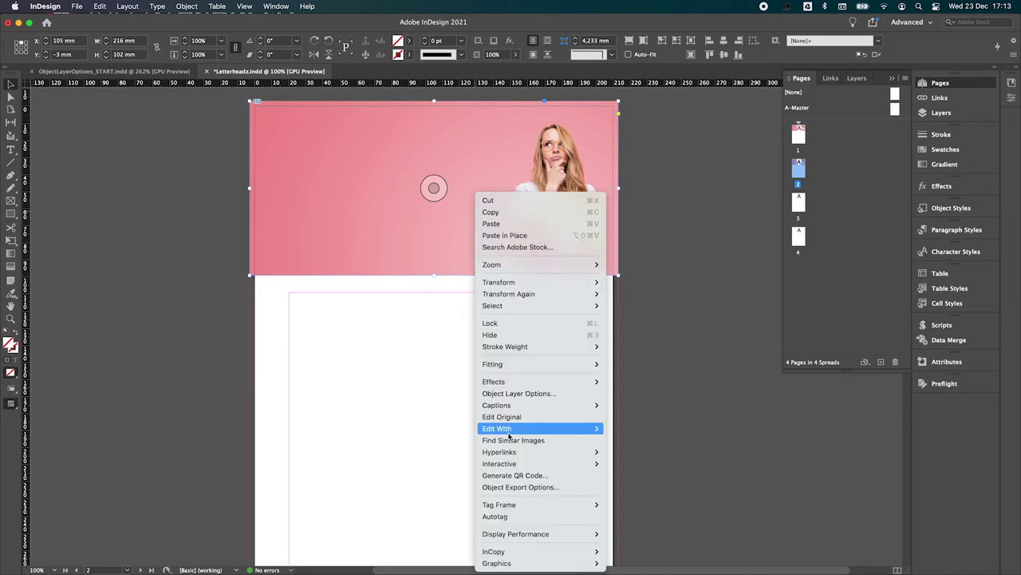
left_click(519, 393)
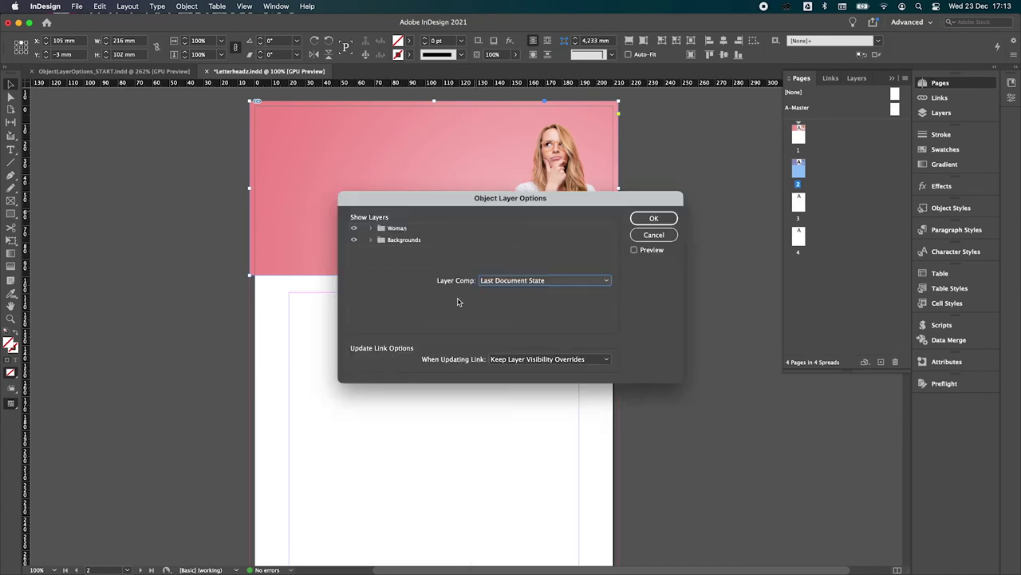
left_click(371, 228)
left_click(354, 240)
left_click(354, 251)
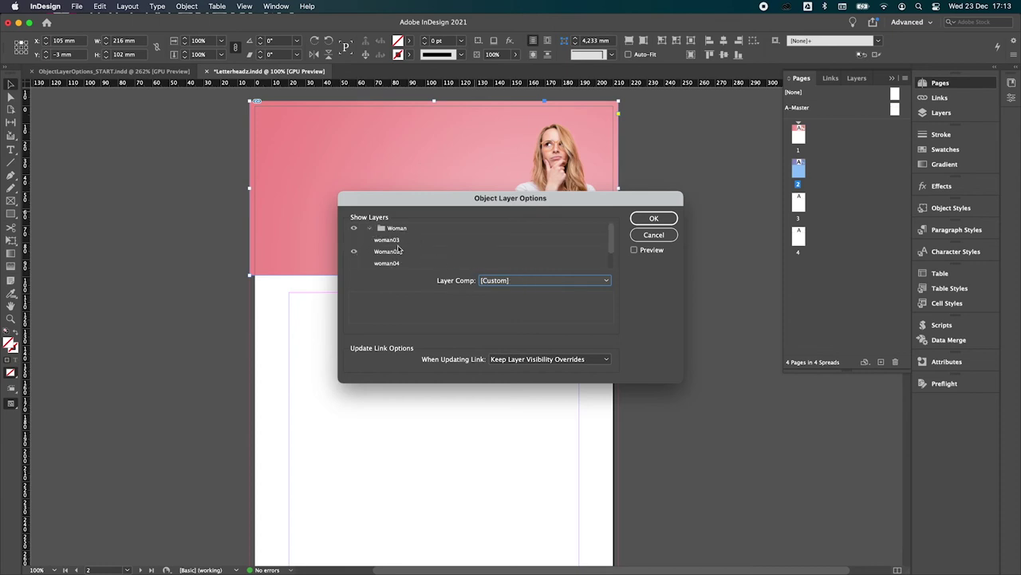
left_click(635, 250)
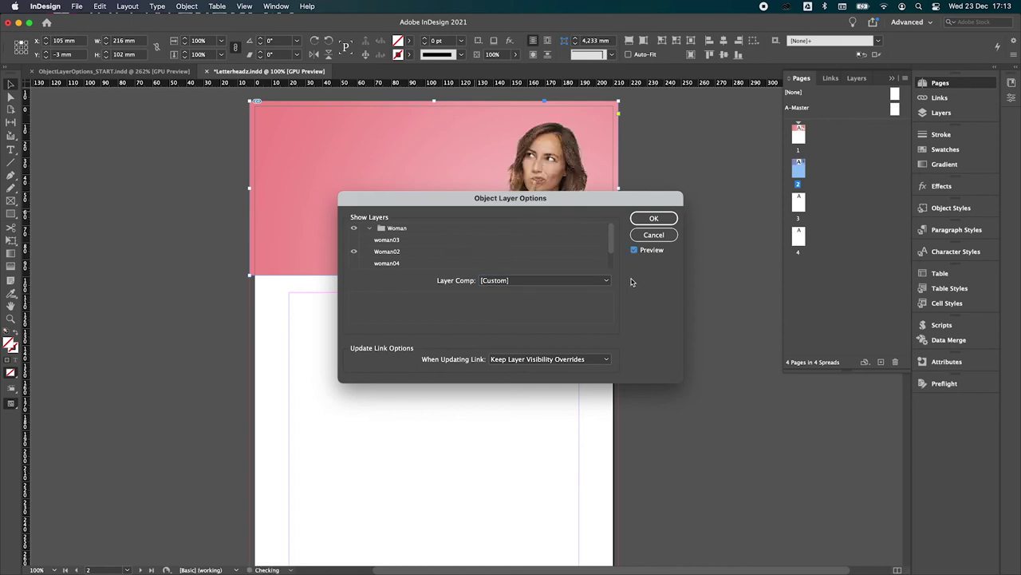
left_click_drag(569, 203, 491, 283)
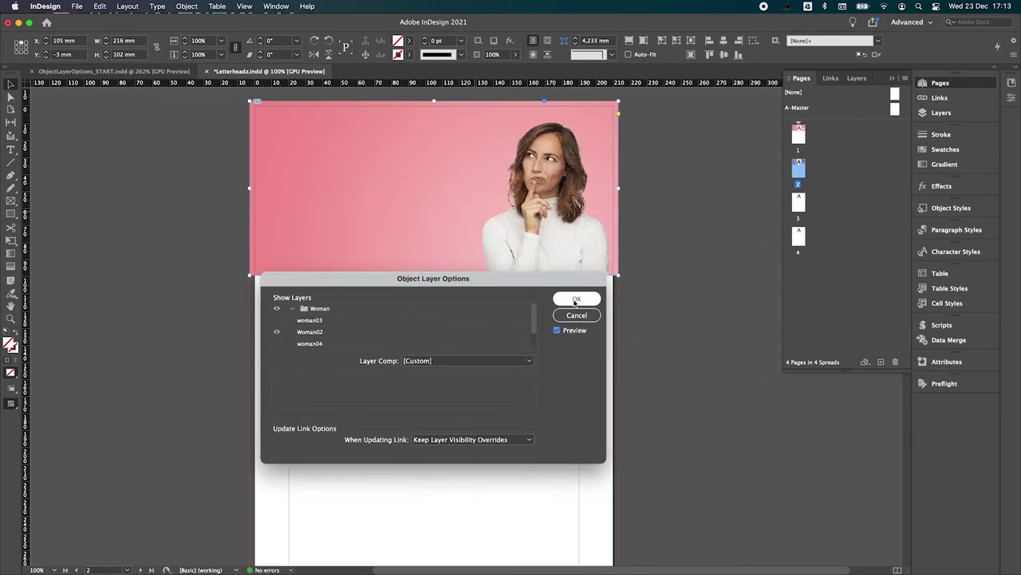
key("Return")
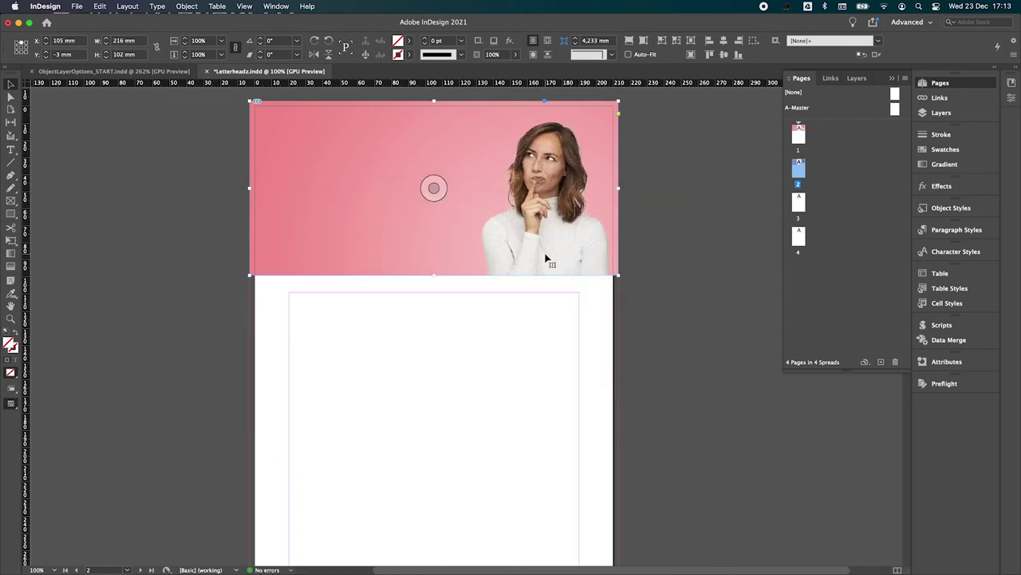
left_click(679, 290)
- Place Mailing_HeroVisual.psd in the empty header frame on page 3
scroll(529, 290, "up", 10)
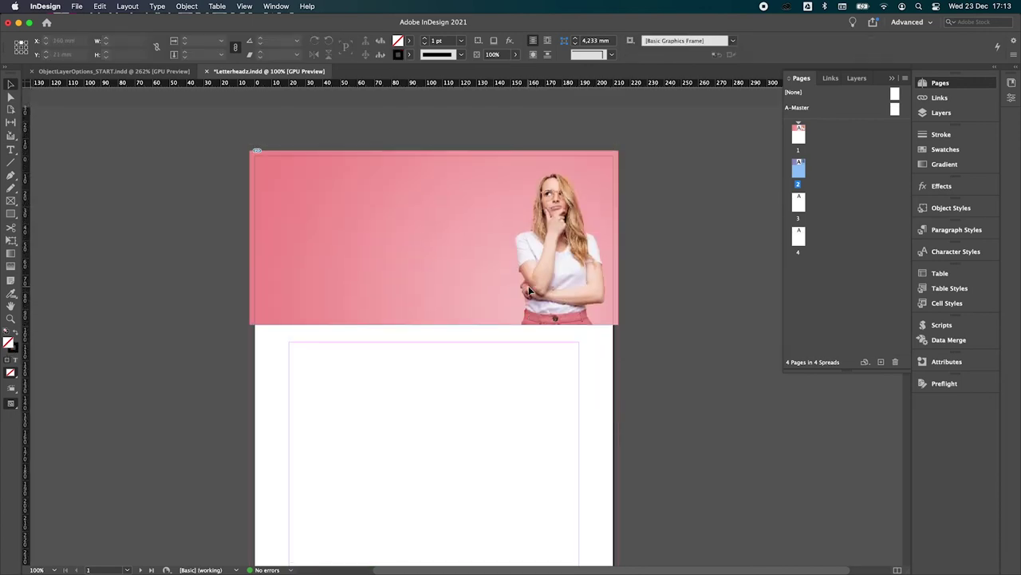
scroll(528, 290, "up", 3)
scroll(528, 290, "down", 1)
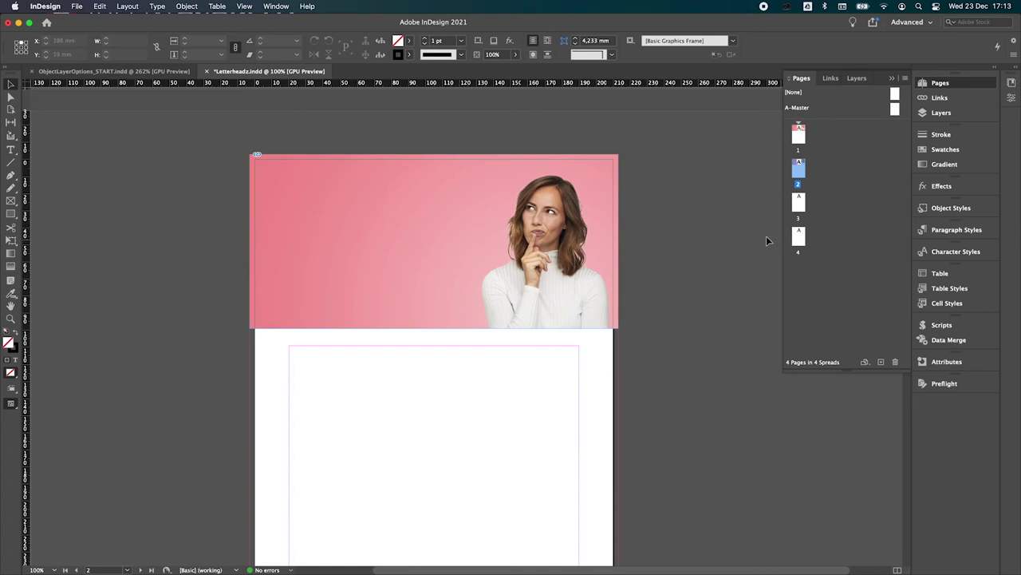
scroll(484, 368, "down", 10)
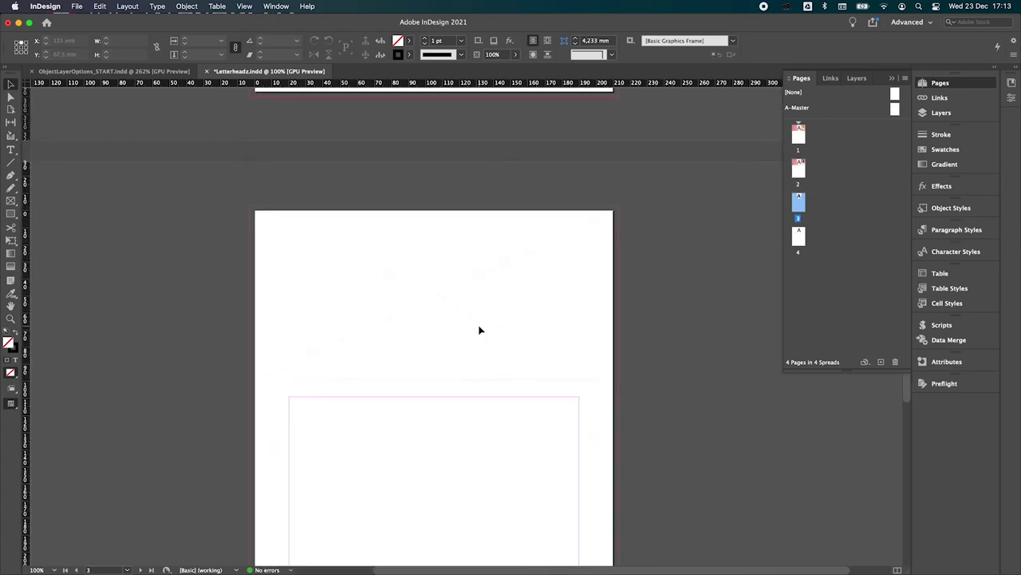
key("super+d")
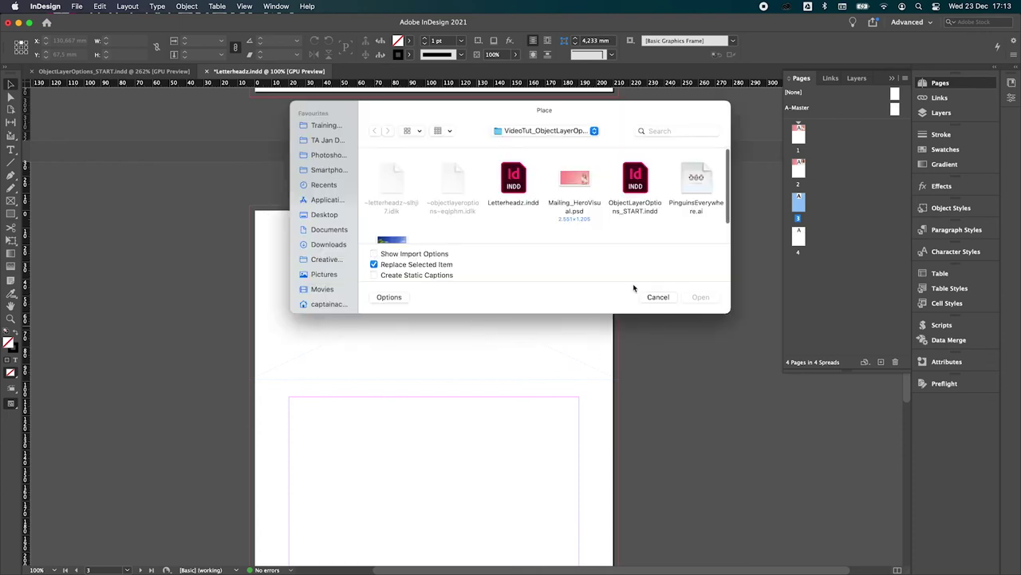
left_click(574, 180)
left_click(694, 300)
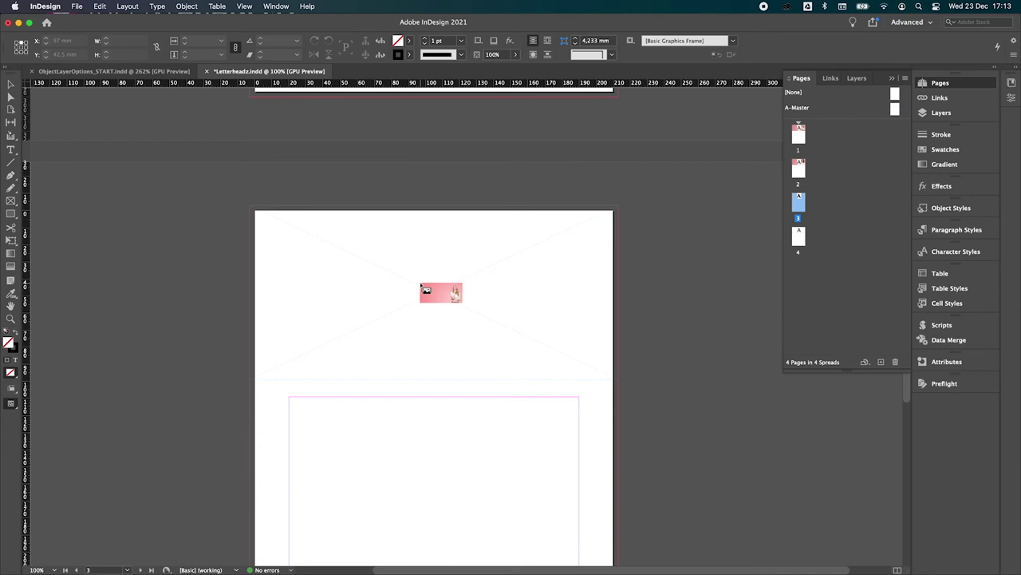
left_click(422, 287)
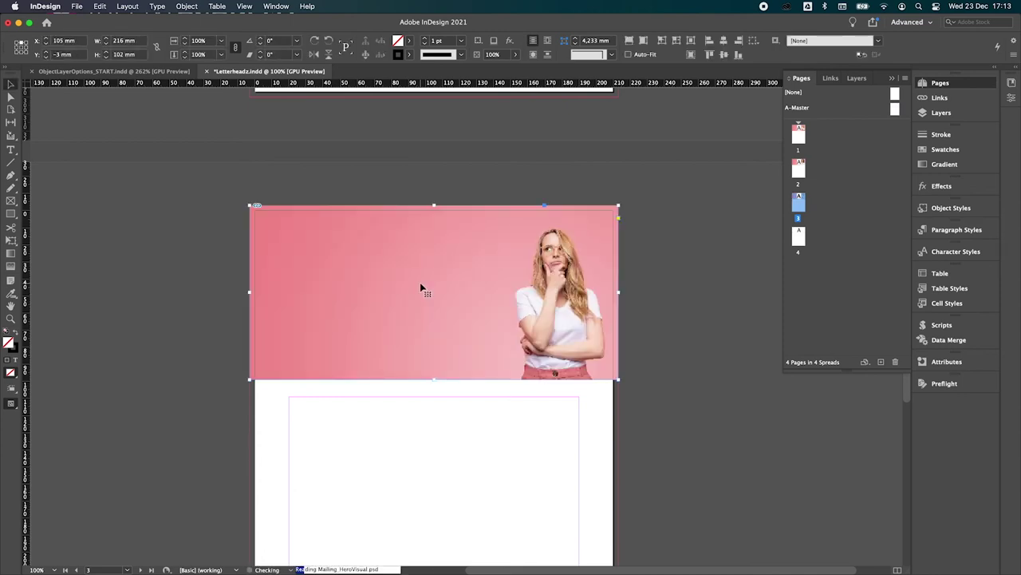
right_click(501, 315)
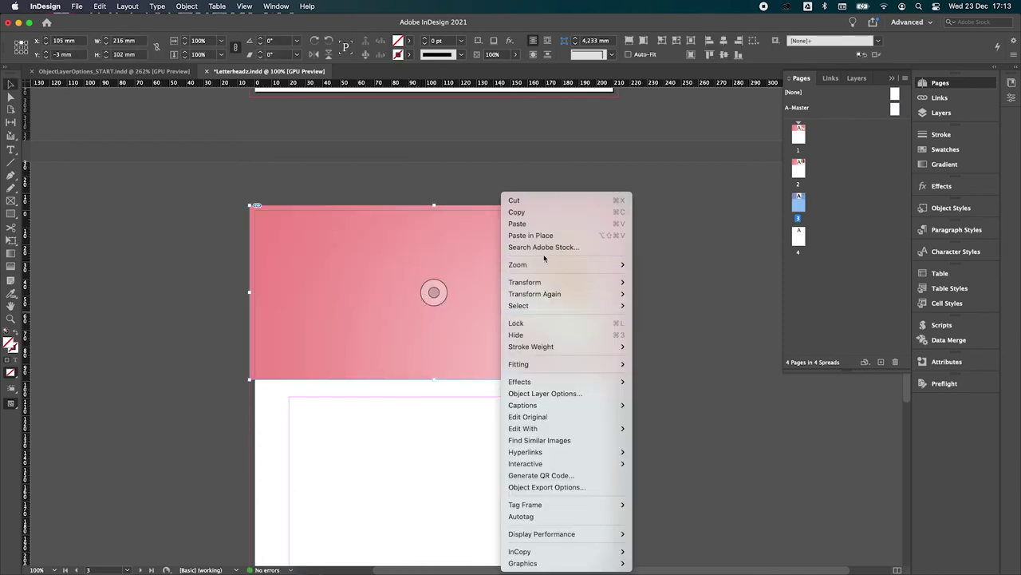
left_click(537, 395)
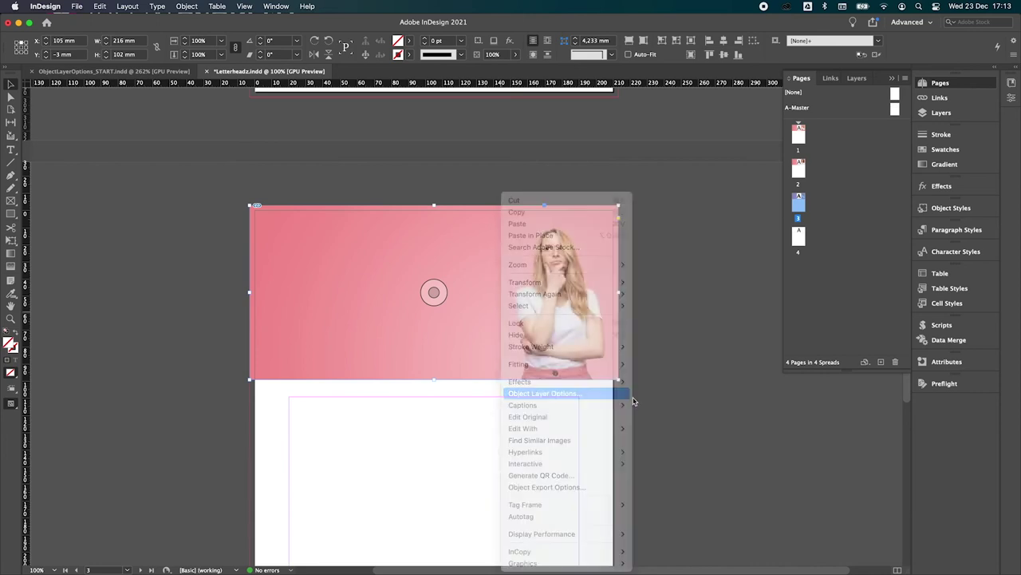
left_click_drag(458, 280, 681, 338)
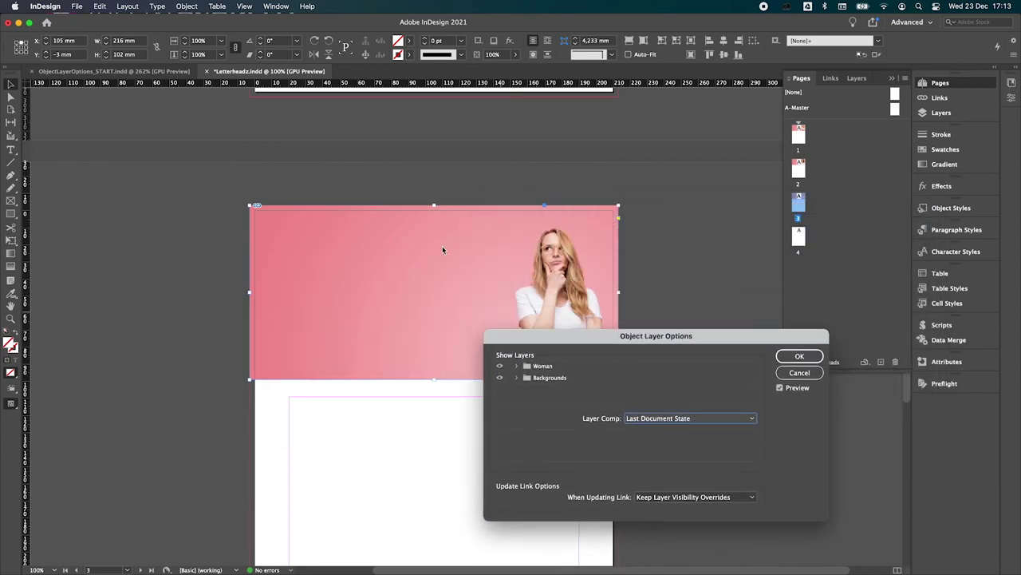
left_click(782, 372)
- In Object Layer Options for page 3's header image, preview the layer comps Blue Brunette Right and Pink Brunette Left
scroll(515, 293, "down", 3)
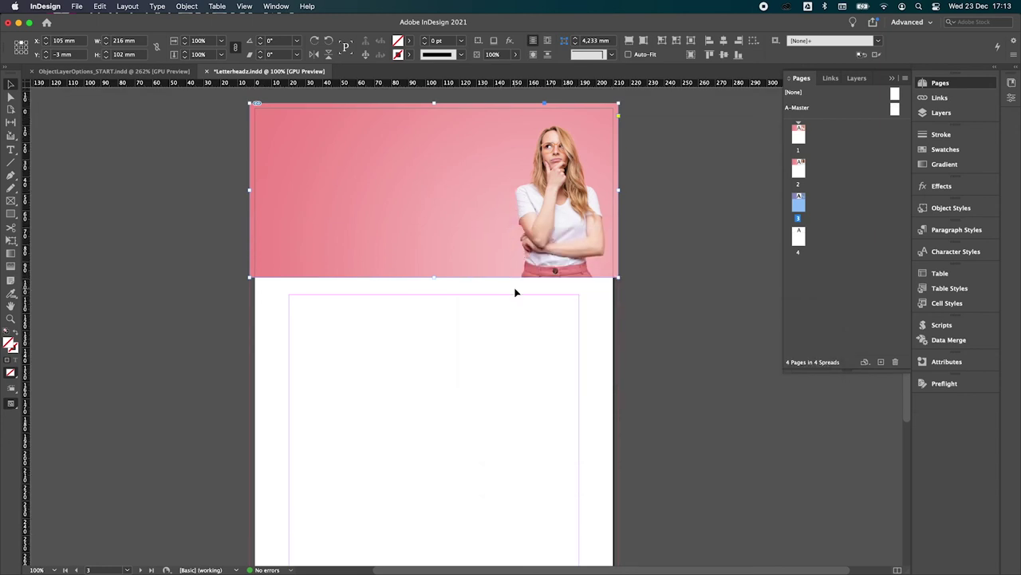
right_click(509, 247)
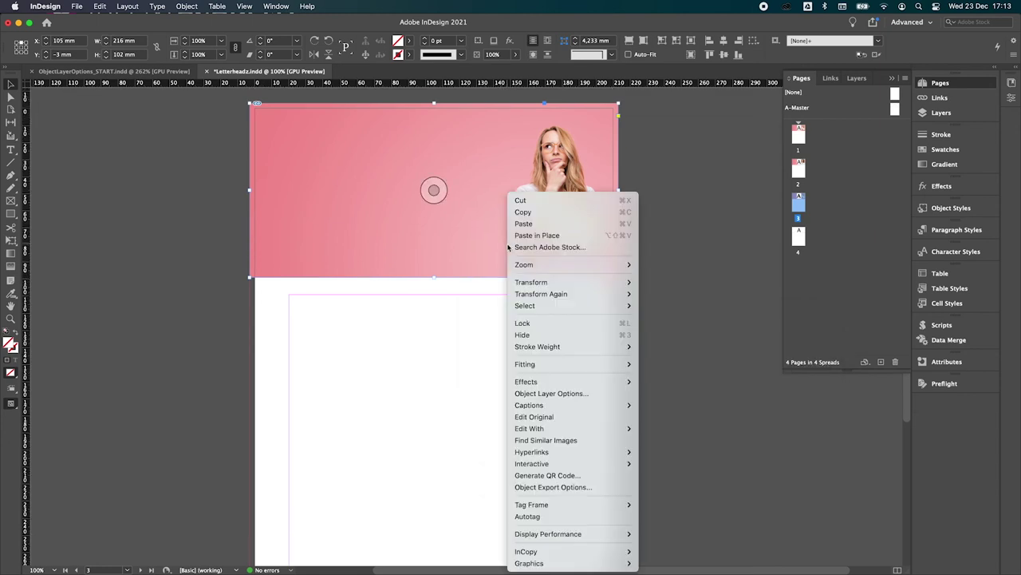
left_click(563, 394)
left_click_drag(646, 348, 426, 304)
left_click(421, 381)
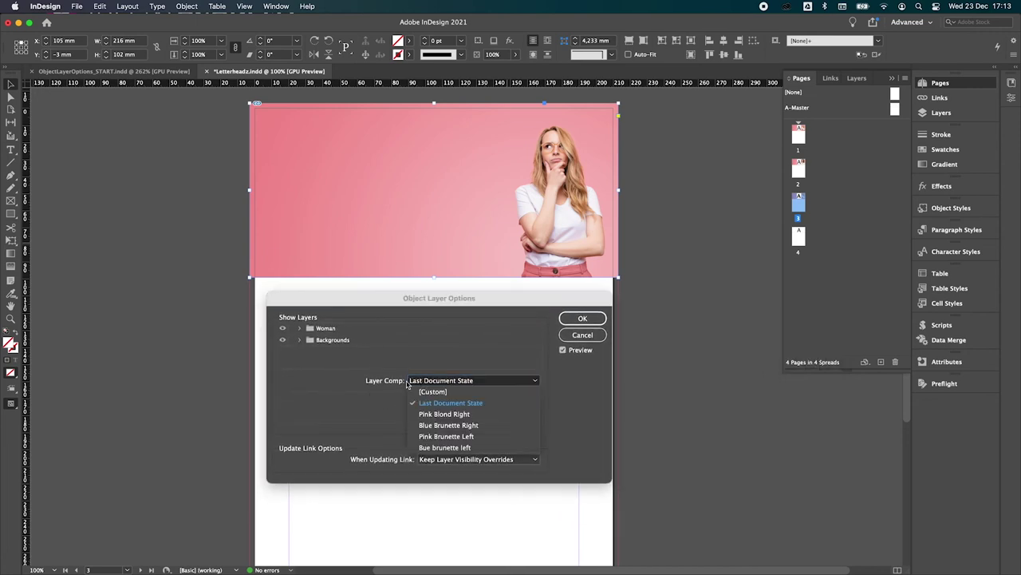
left_click(446, 425)
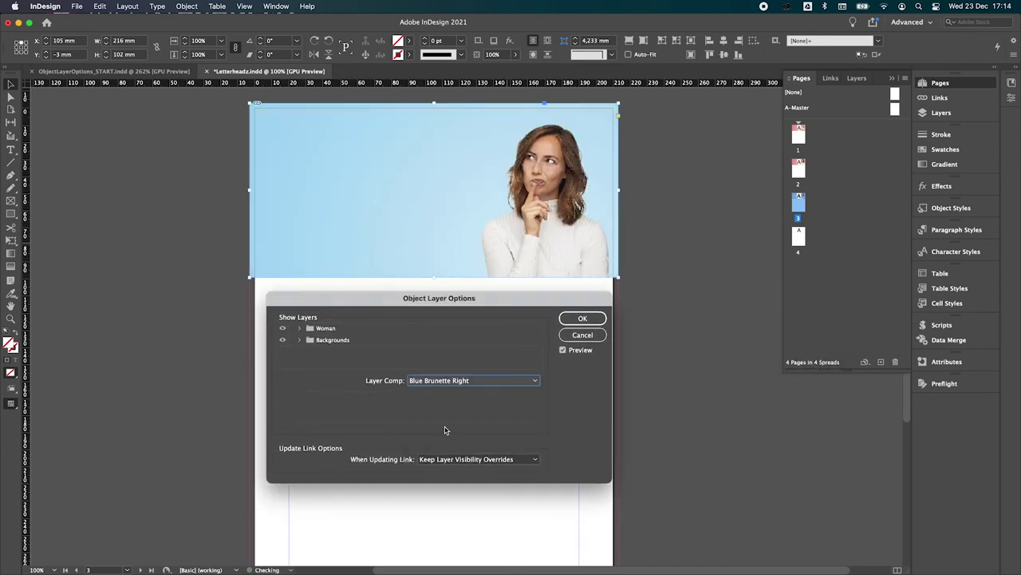
left_click(437, 381)
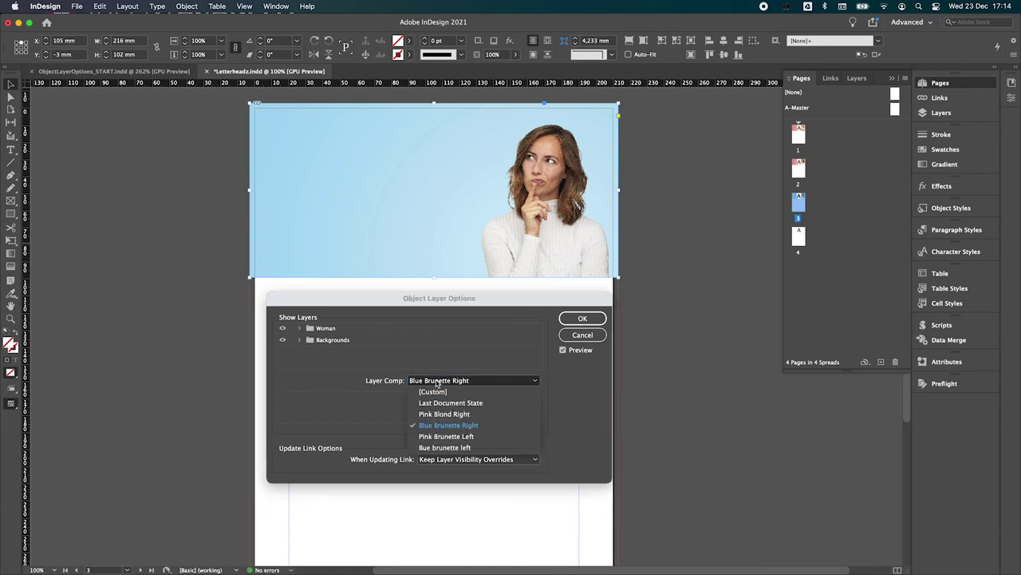
left_click(437, 437)
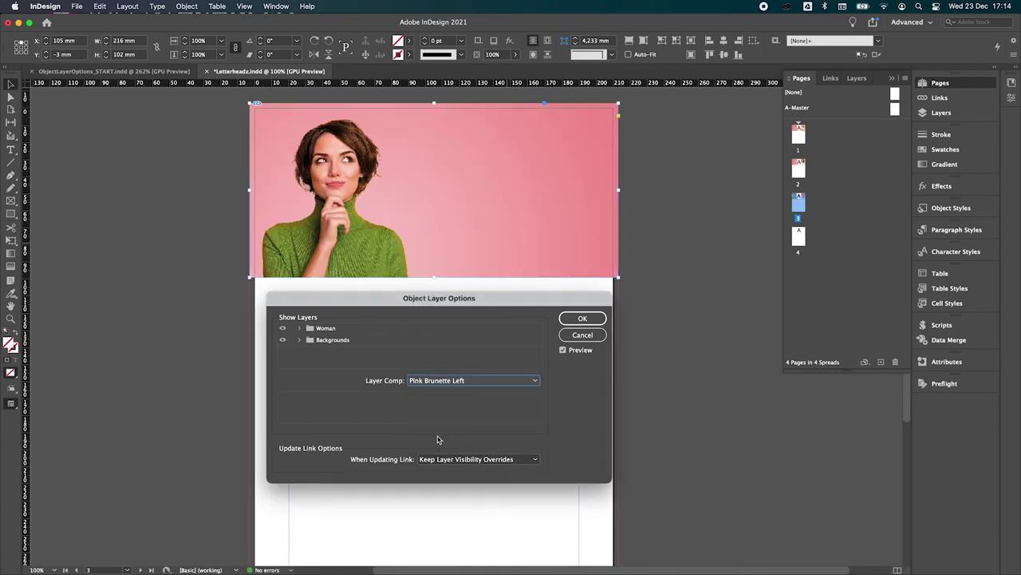
left_click(436, 381)
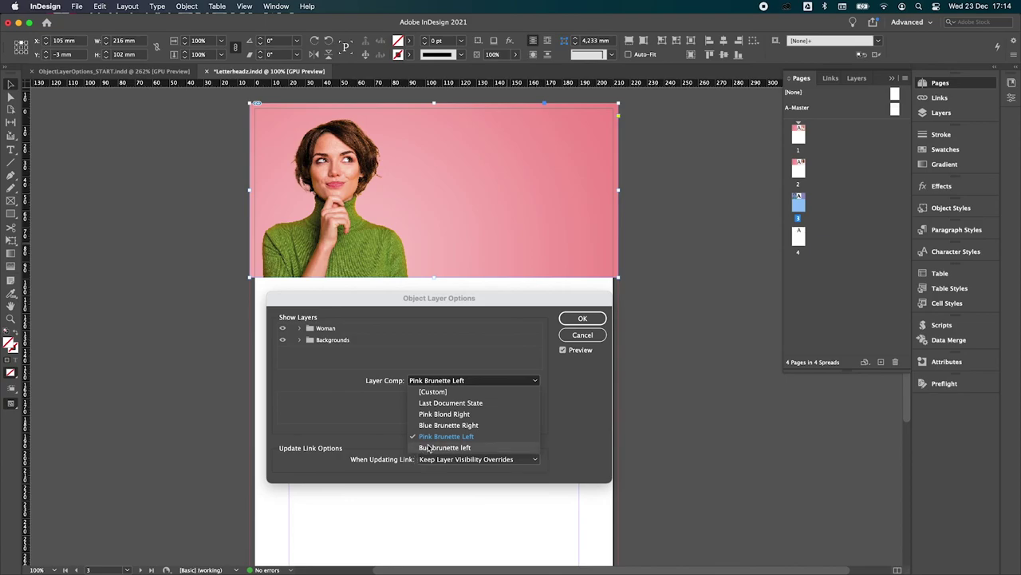